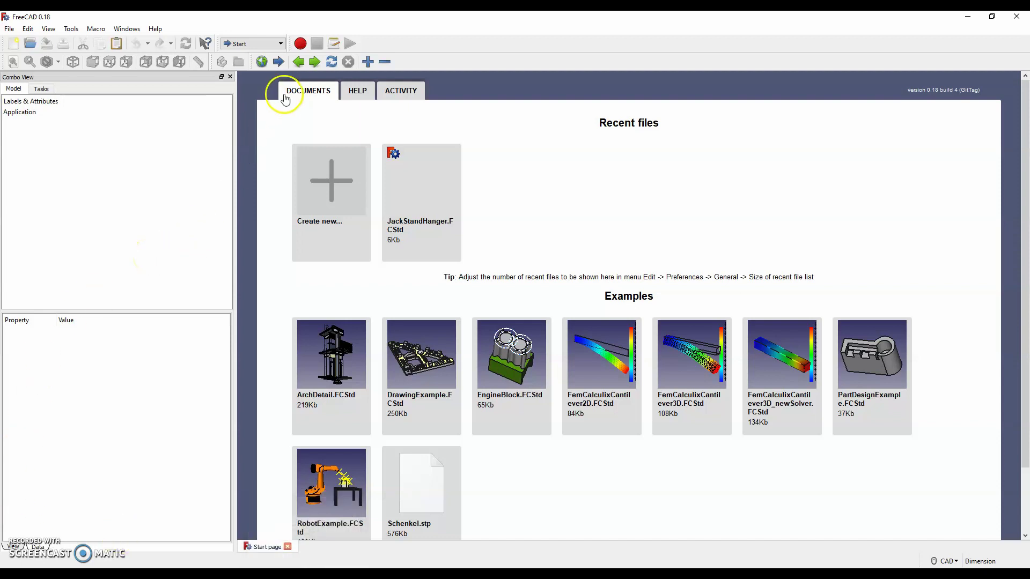
- Expand the workbench selector dropdown to review all installed workbenches
left_click(279, 43)
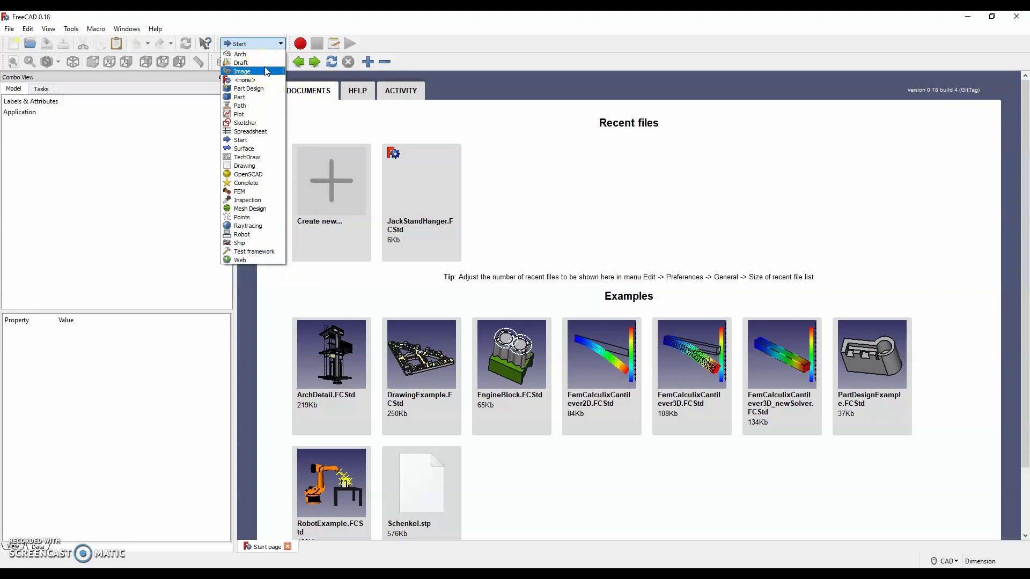
- Open Tools > Customize on the Workbenches tab and select Complete in the Enabled list
left_click(72, 27)
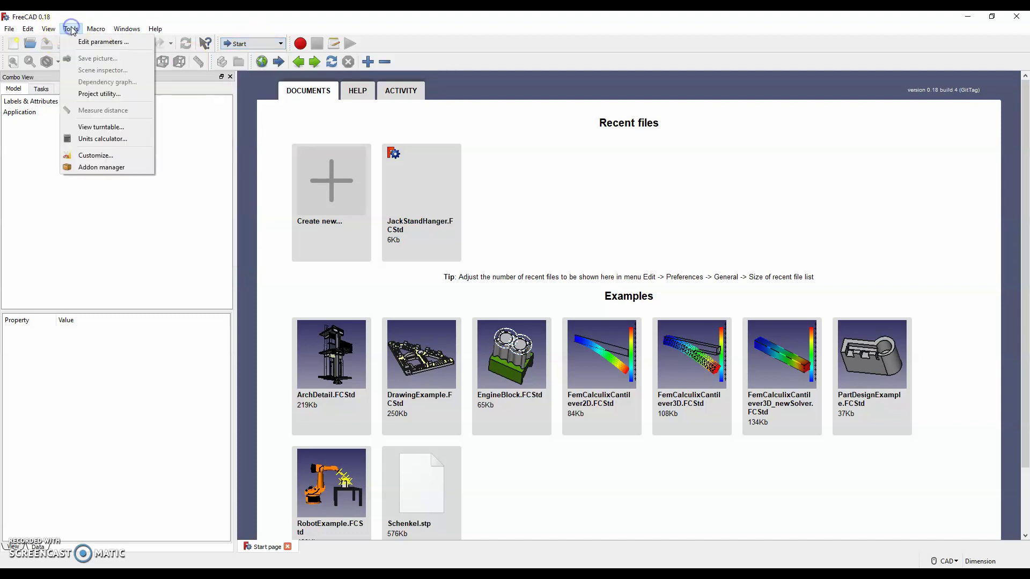
left_click(97, 160)
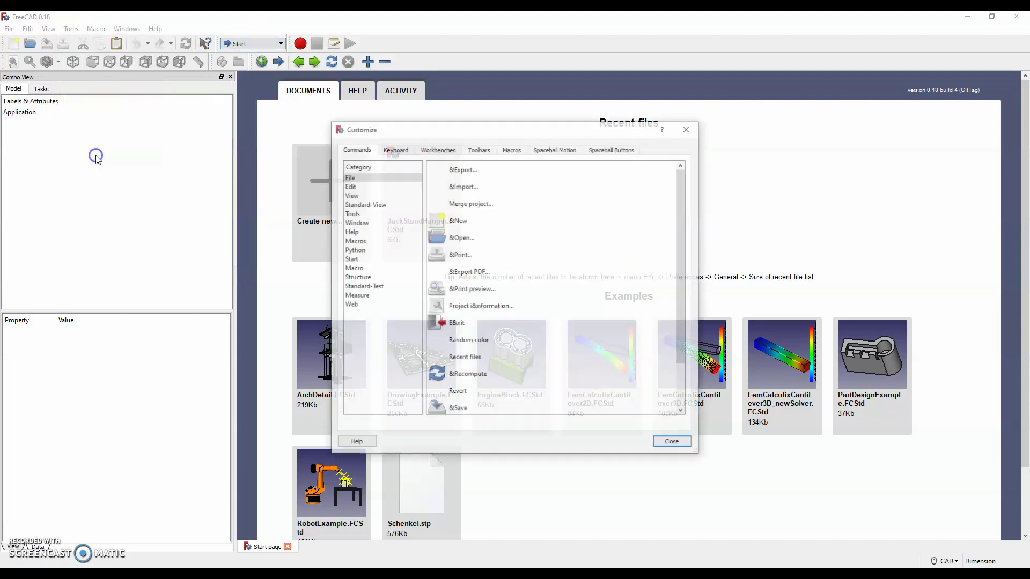
left_click(437, 150)
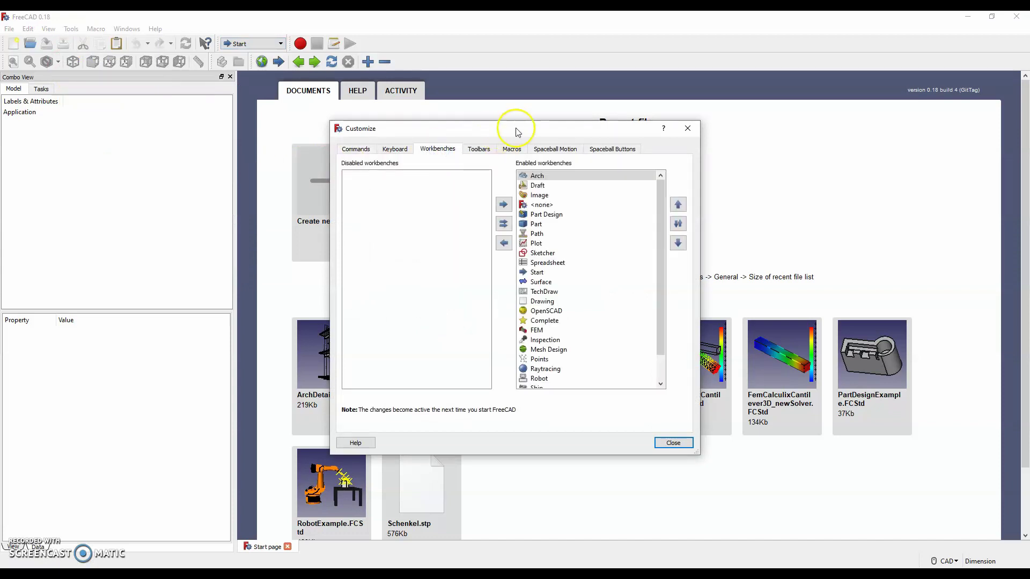
left_click_drag(518, 132, 519, 126)
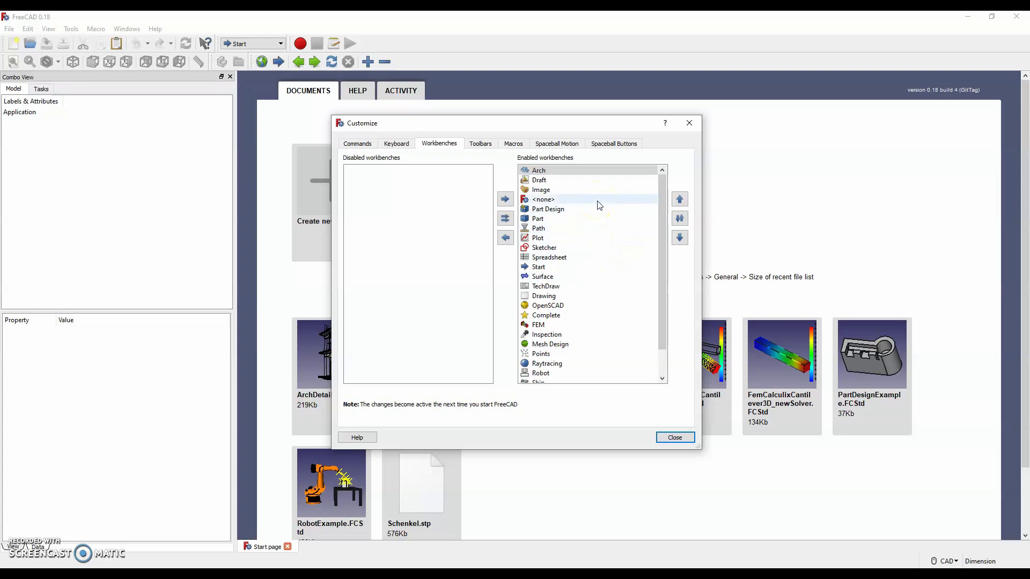
left_click_drag(661, 281, 659, 318)
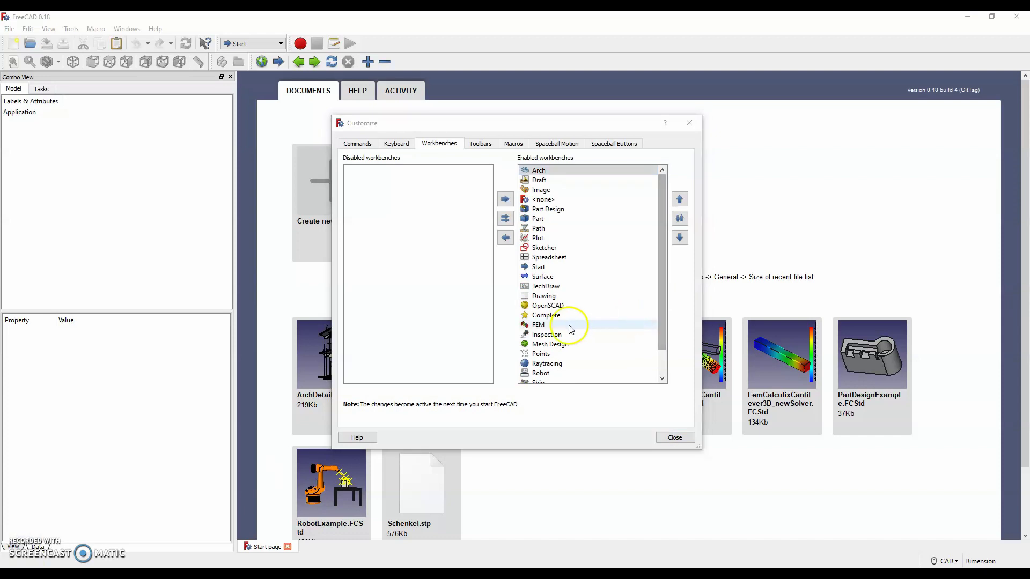
left_click(552, 317)
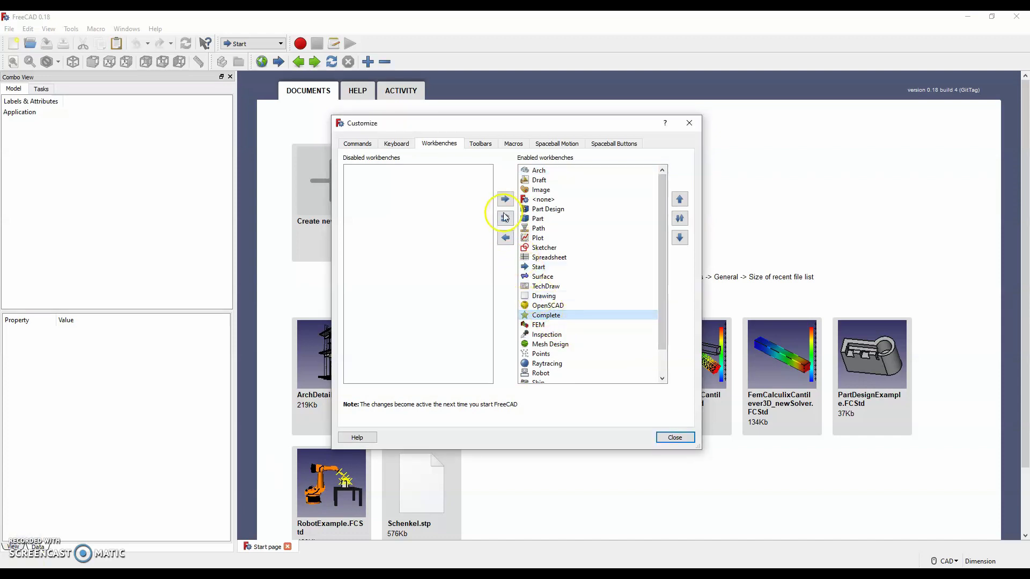
- Move the Complete, Points and Raytracing workbenches to the disabled list
left_click(506, 239)
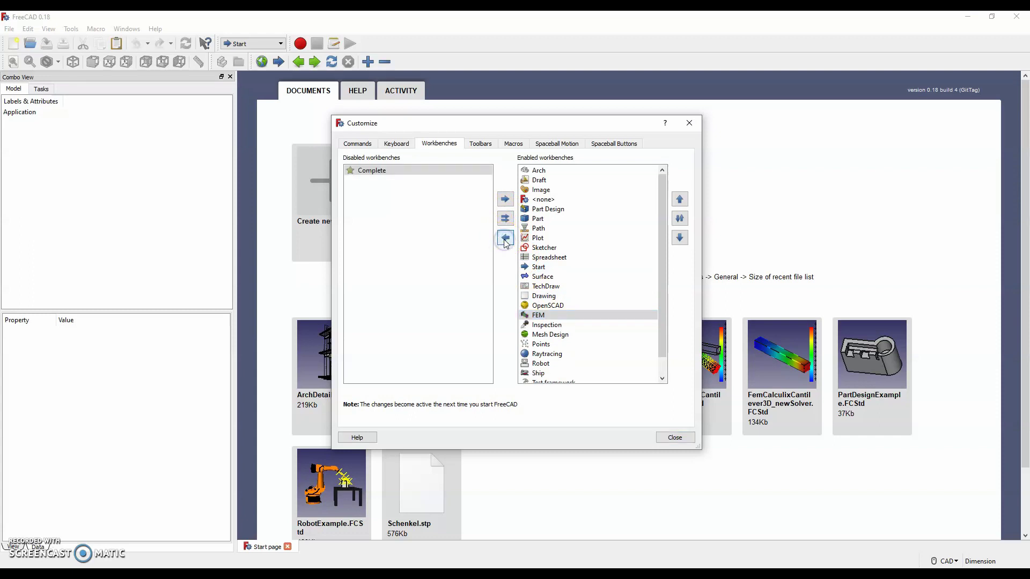
left_click(660, 279)
left_click_drag(659, 278, 662, 305)
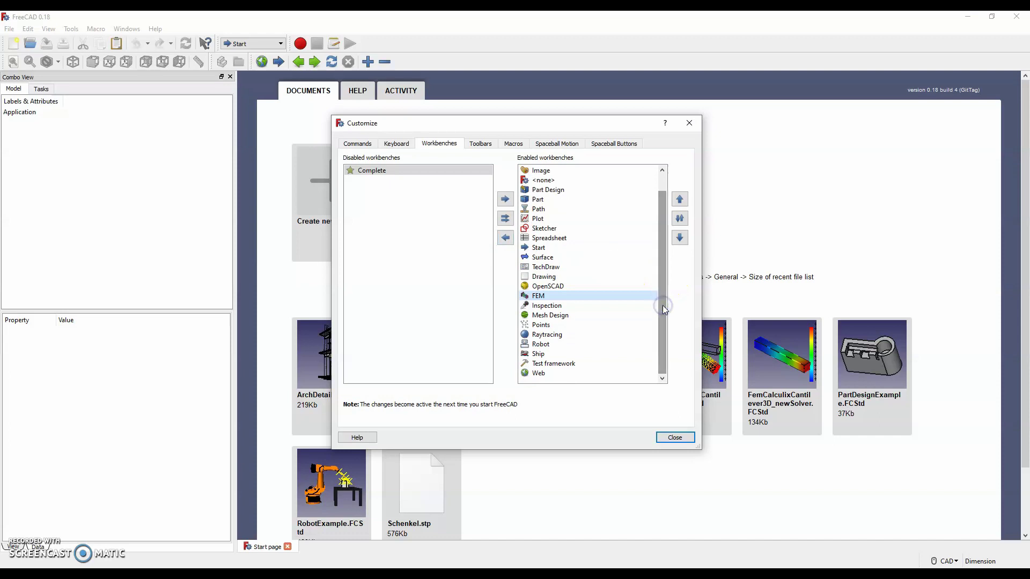
left_click(541, 325)
left_click(503, 237)
left_click(543, 334)
left_click(503, 237)
- Move the Robot, Ship, Test framework and Web workbenches to the disabled list
left_click(539, 345)
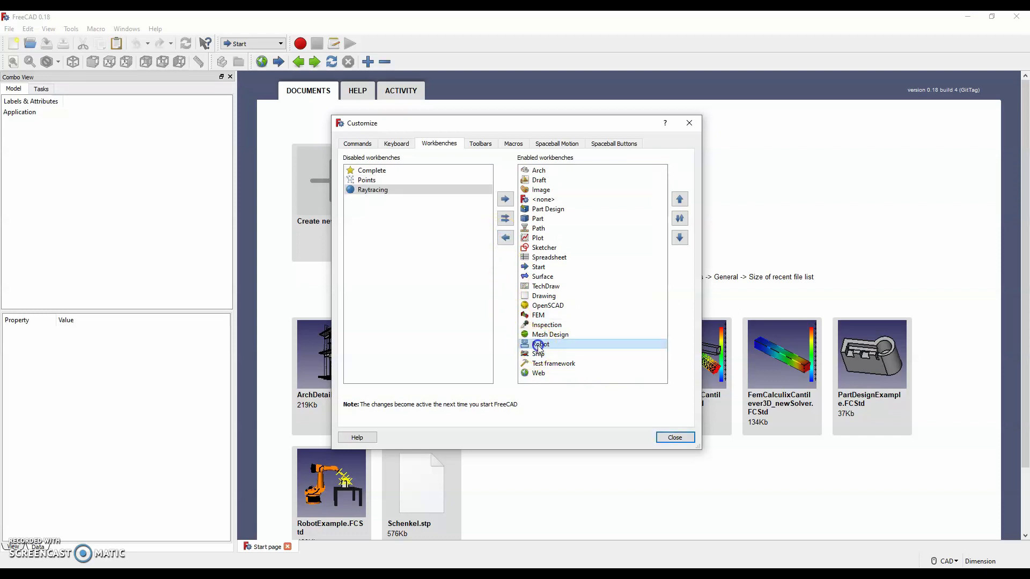
left_click(506, 238)
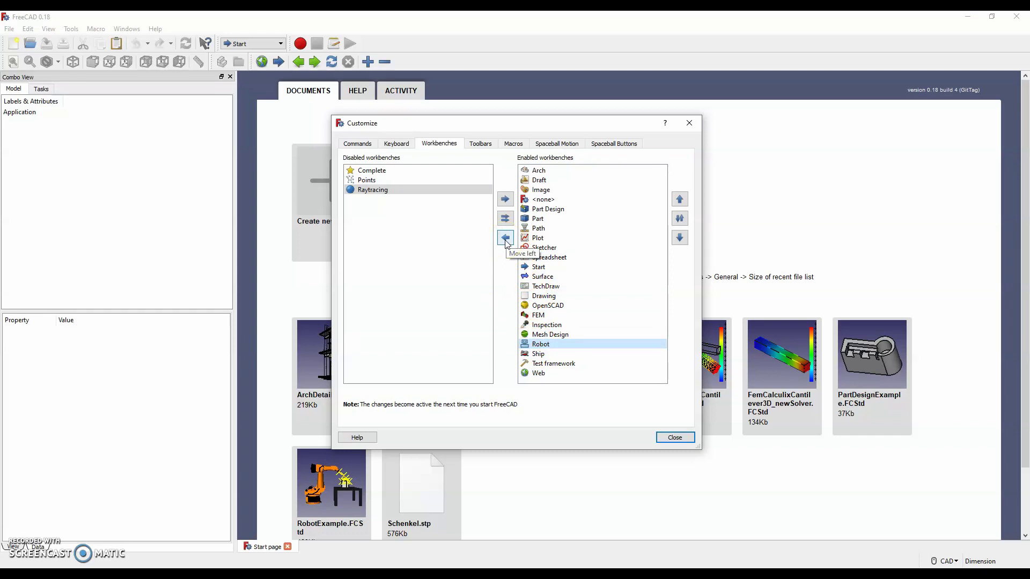
left_click(505, 239)
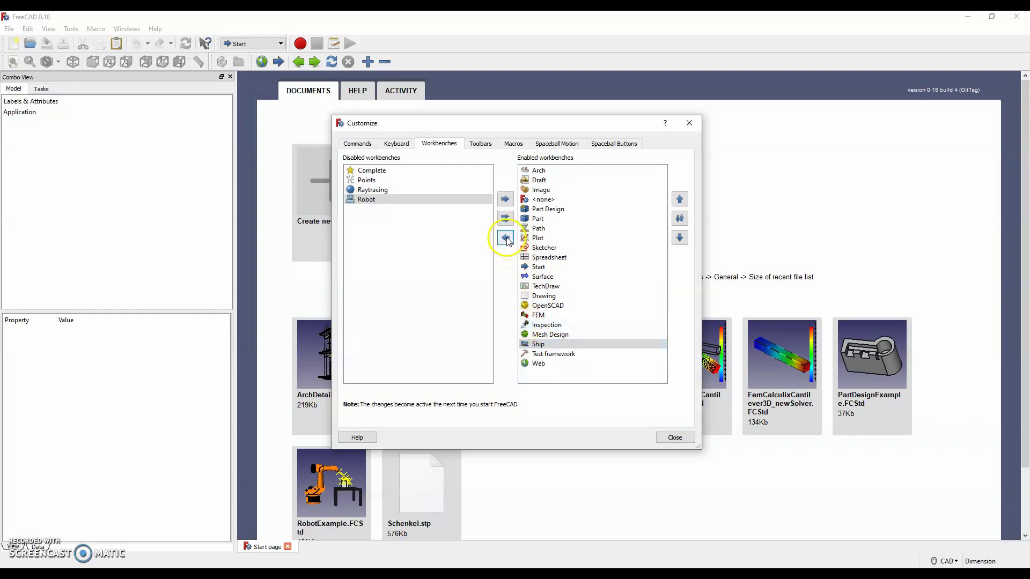
left_click(506, 239)
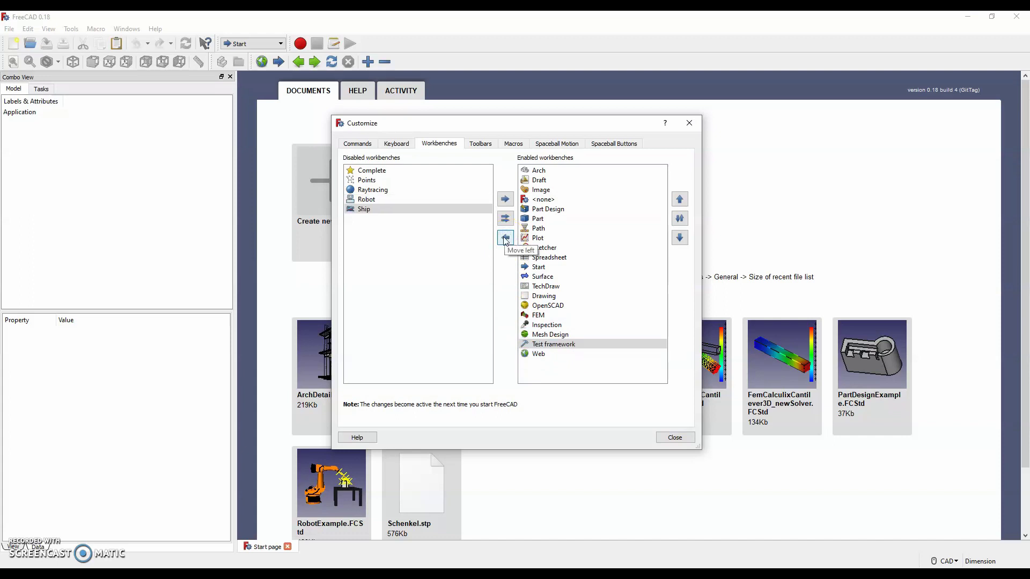
left_click(503, 265)
left_click(505, 239)
left_click(506, 239)
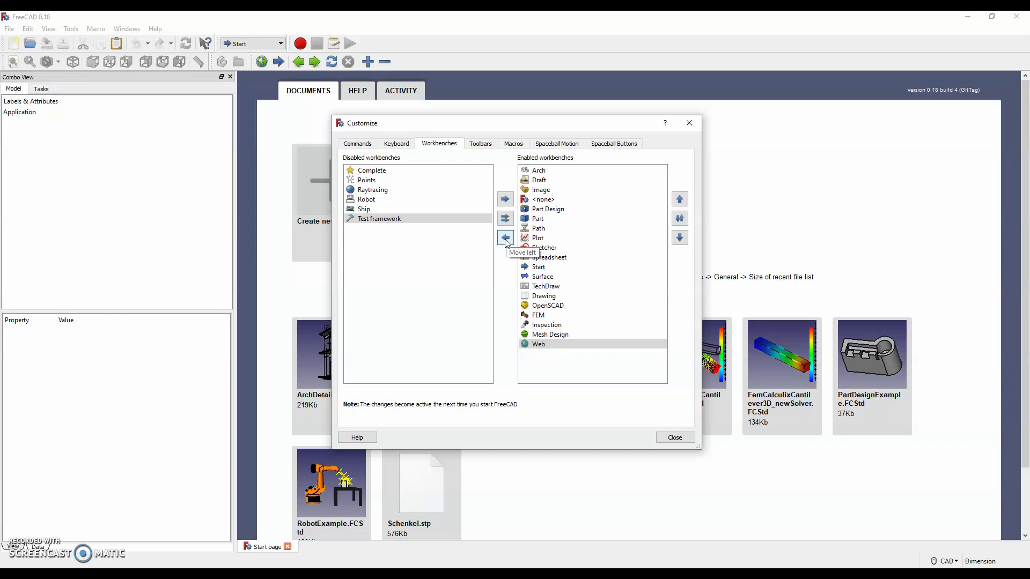
left_click(506, 239)
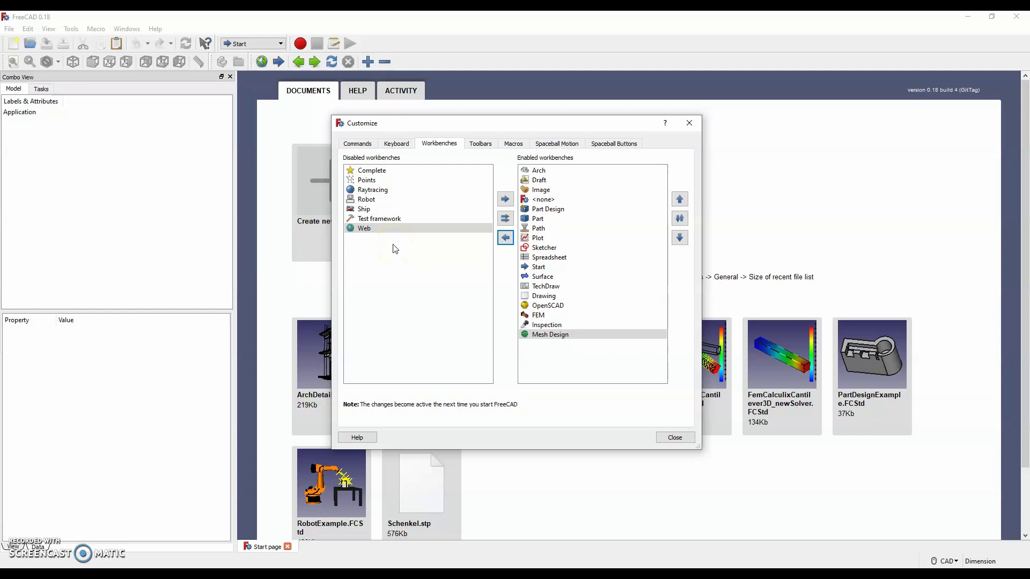
- Disable FEM and Mesh Design so Inspection remains the last enabled workbench
left_click(539, 316)
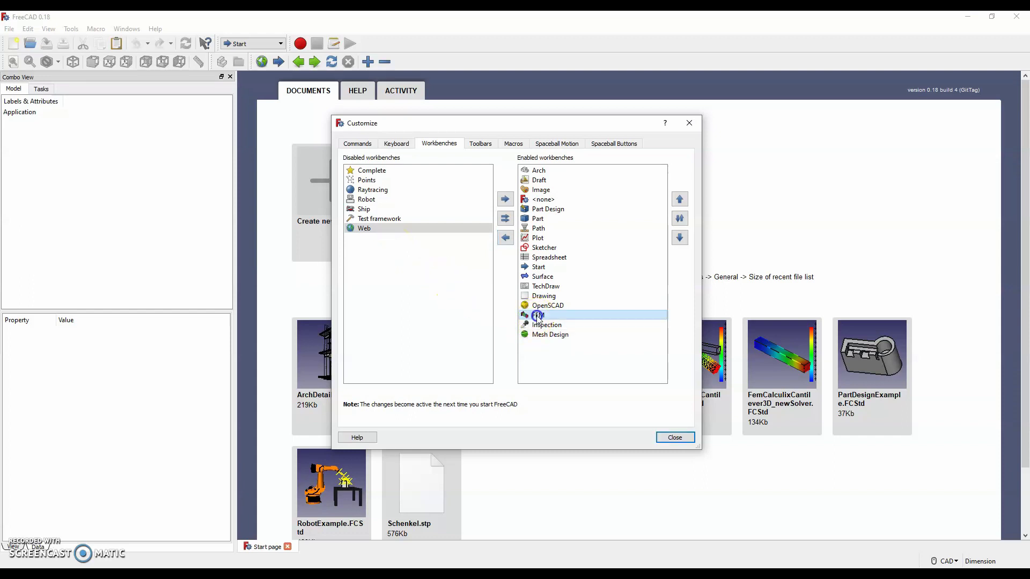
left_click(505, 238)
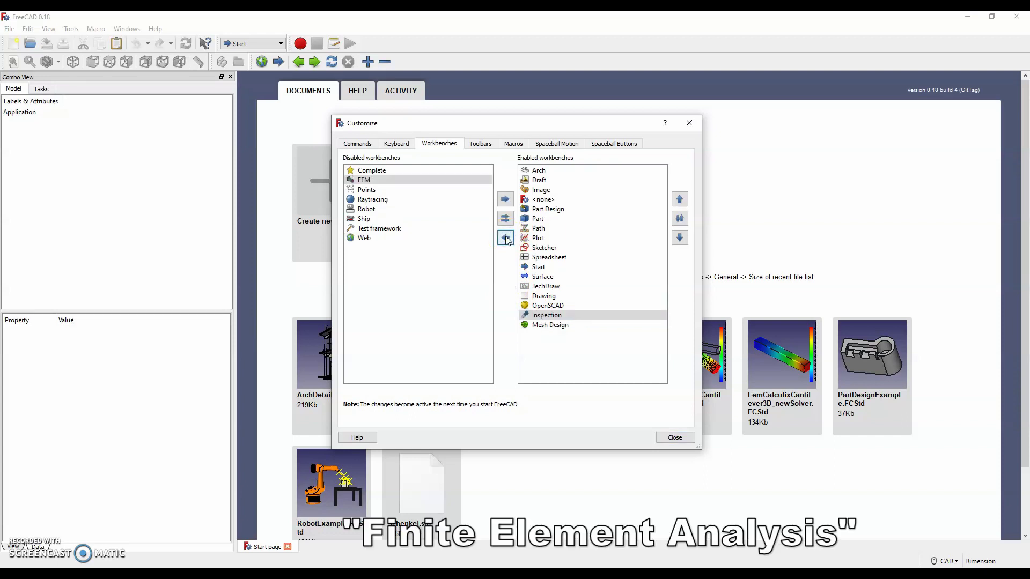
left_click(542, 325)
left_click(510, 241)
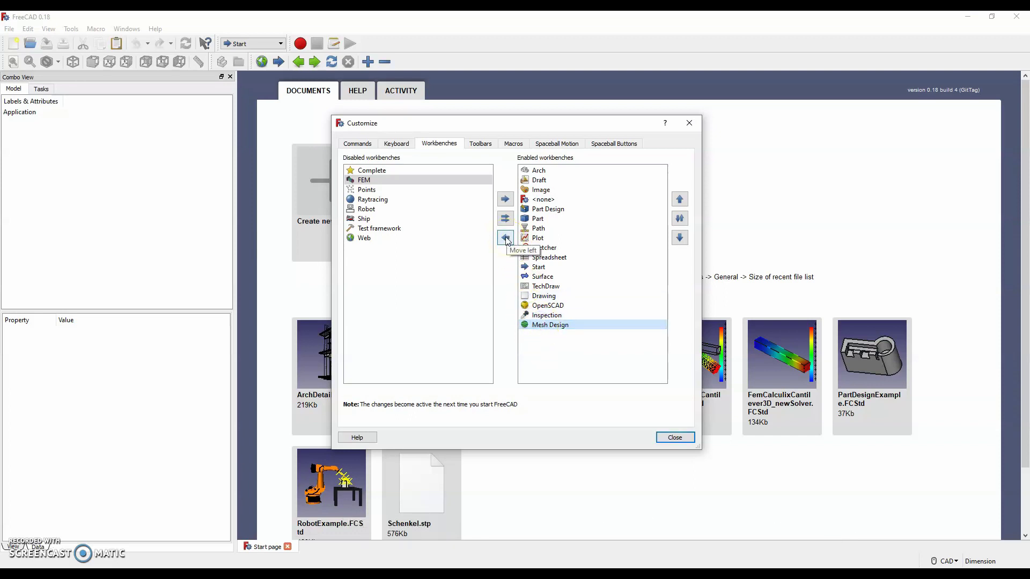
left_click(507, 241)
left_click(505, 241)
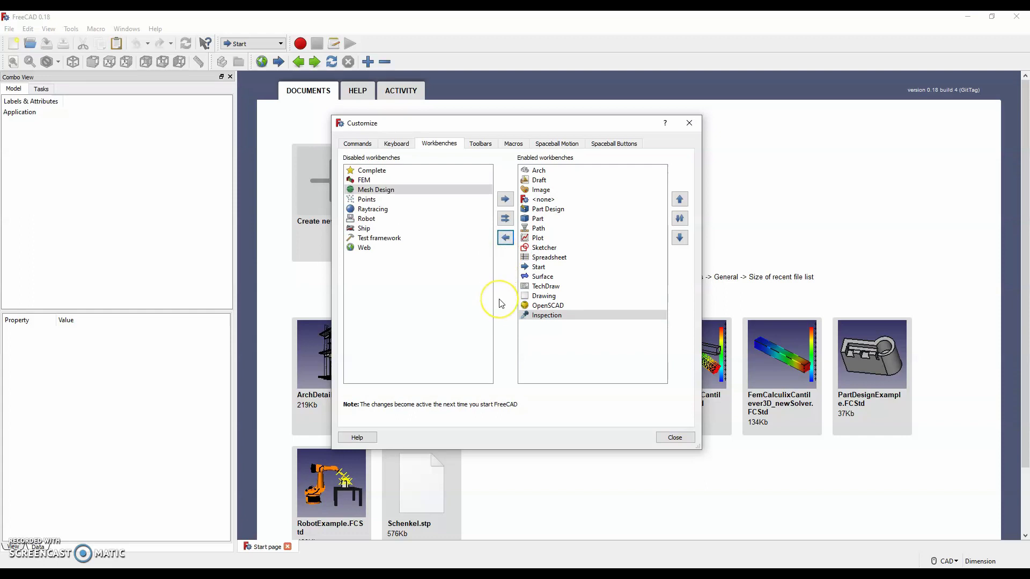
left_click(452, 310)
left_click(407, 291)
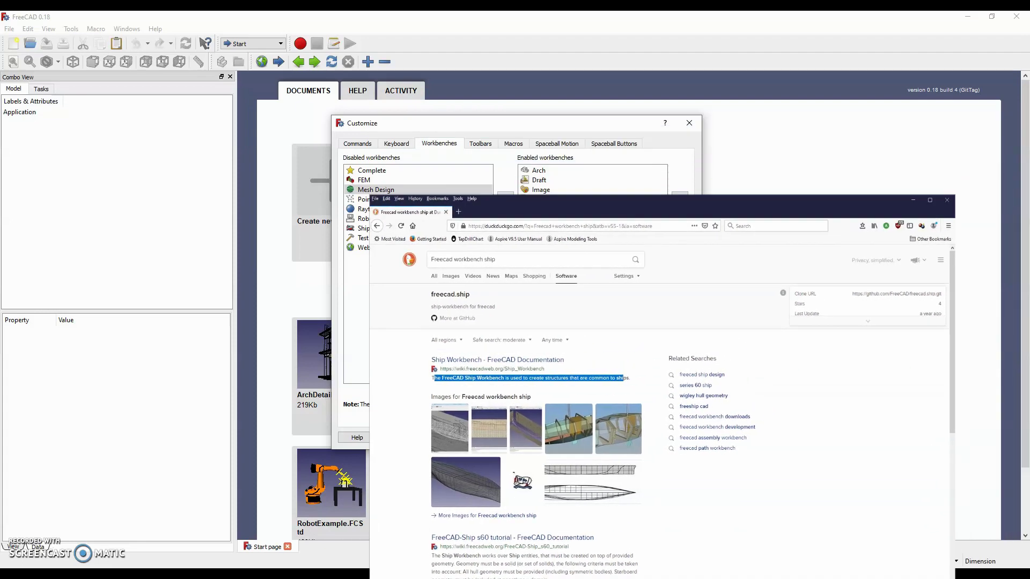
left_click(365, 230)
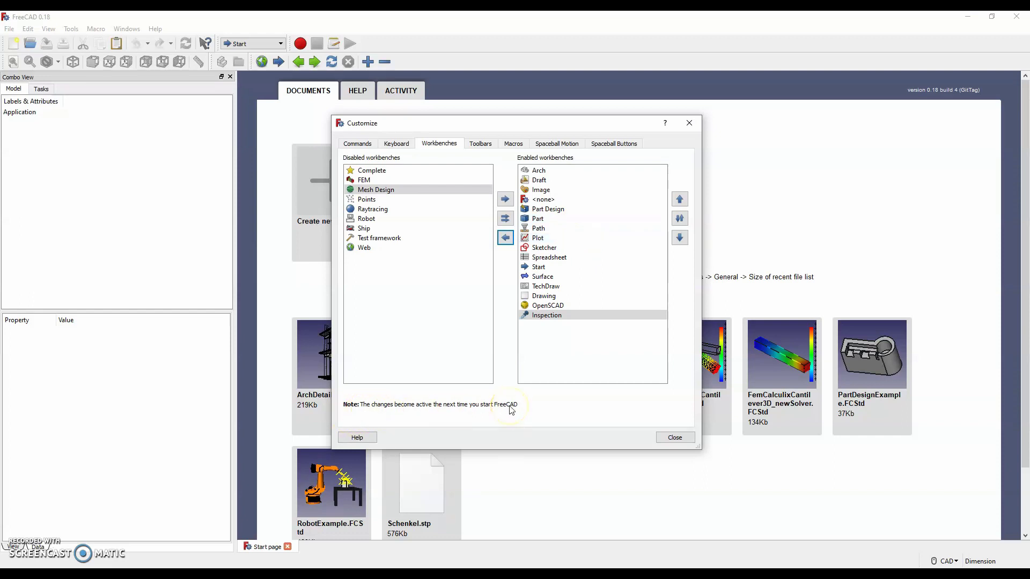
- Close the Customize dialog and relaunch FreeCAD to apply the changes
left_click(675, 437)
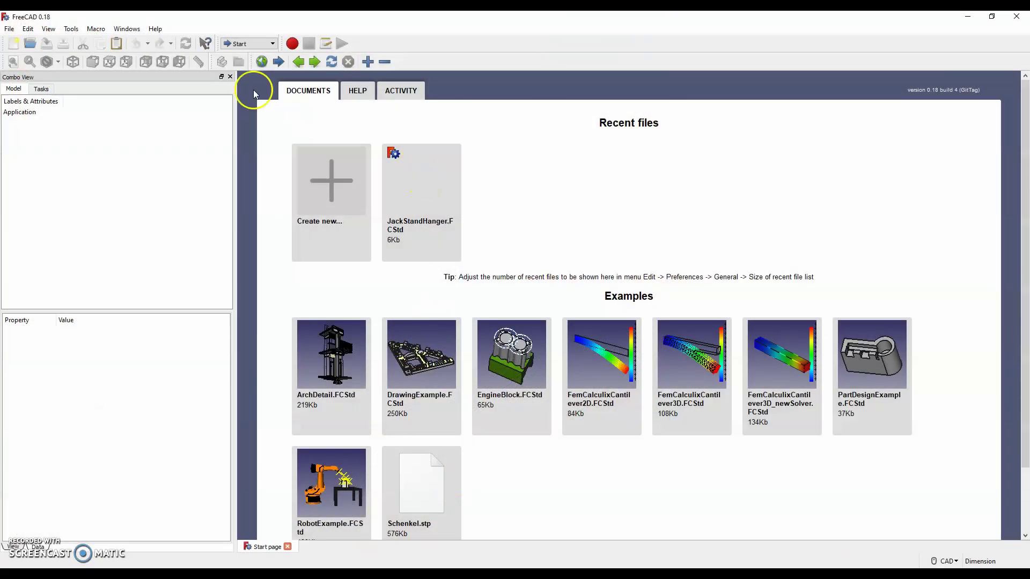
- Check the workbench dropdown now lists only Arch through Inspection
left_click(271, 43)
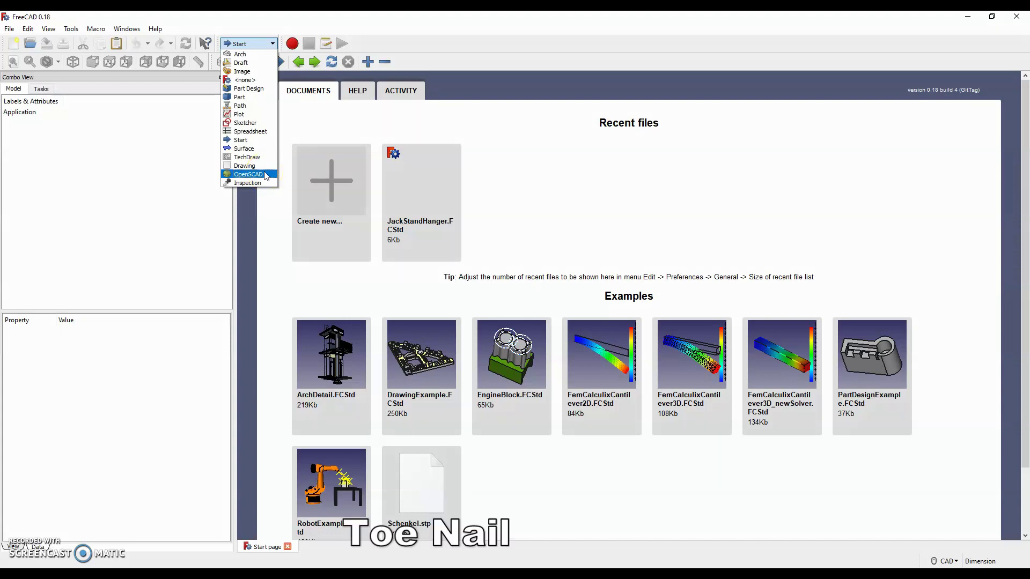
left_click(187, 132)
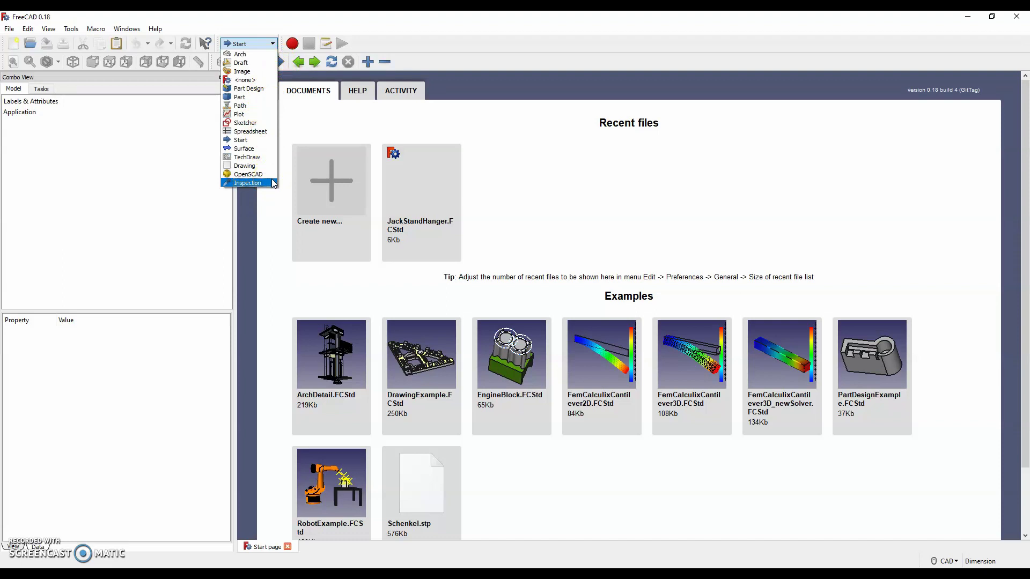
- Dismiss the workbench list, leaving Start as the active workbench
left_click(192, 259)
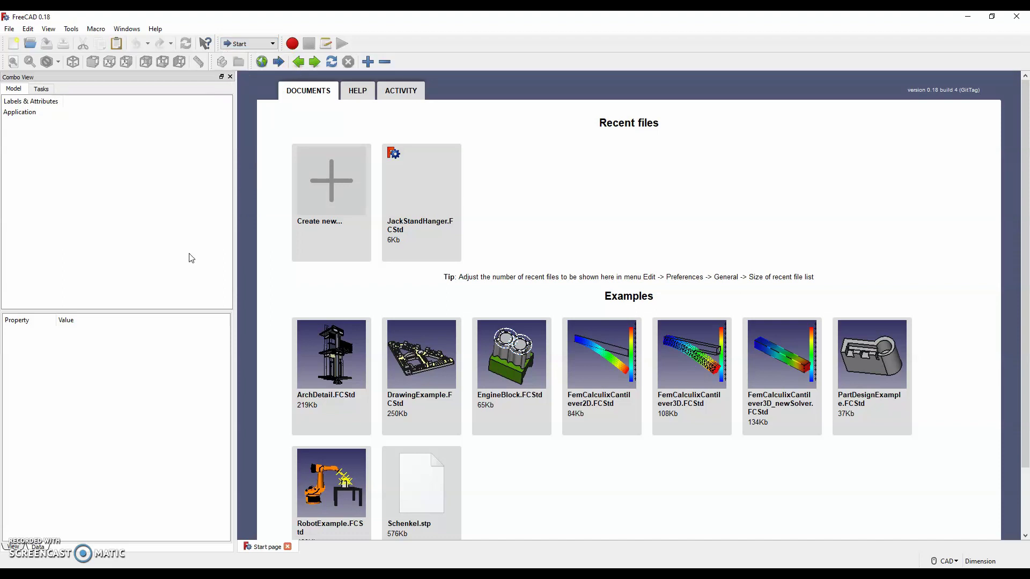